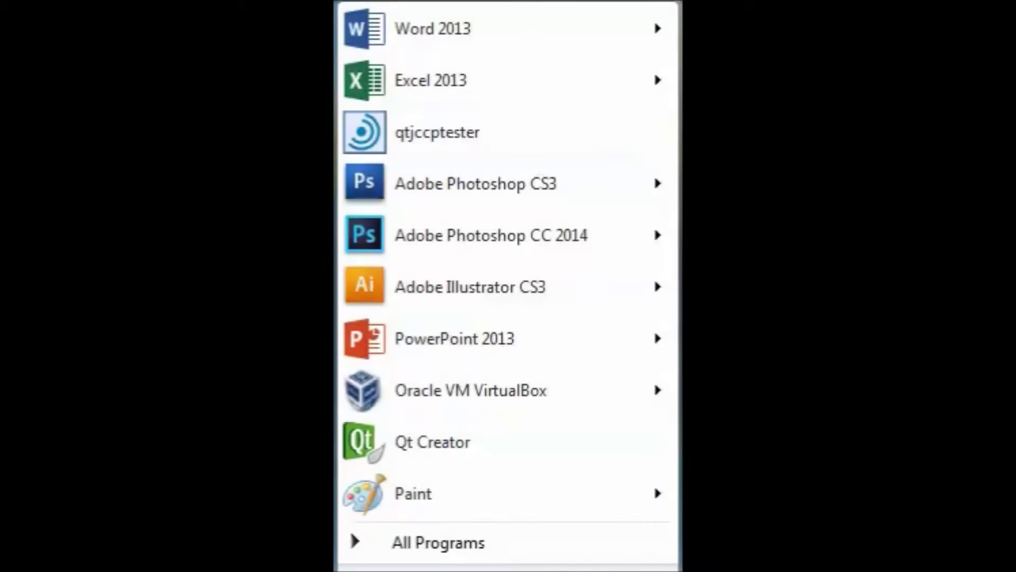
Open the Open DHCP Server configuration file and select the DHCPRange=10.7.0.20-10.7.0.99 entry
left_click(414, 545)
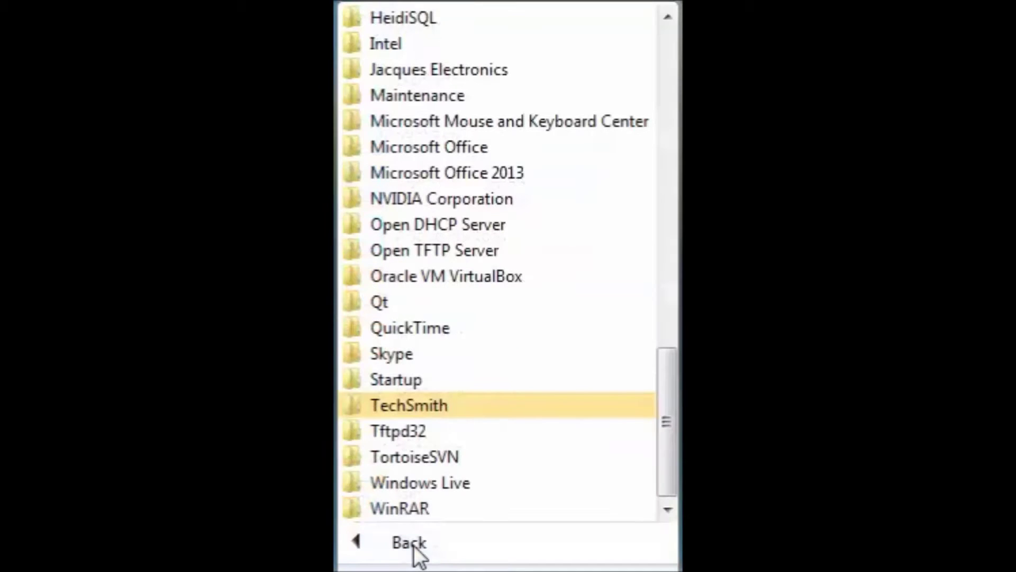
left_click(484, 226)
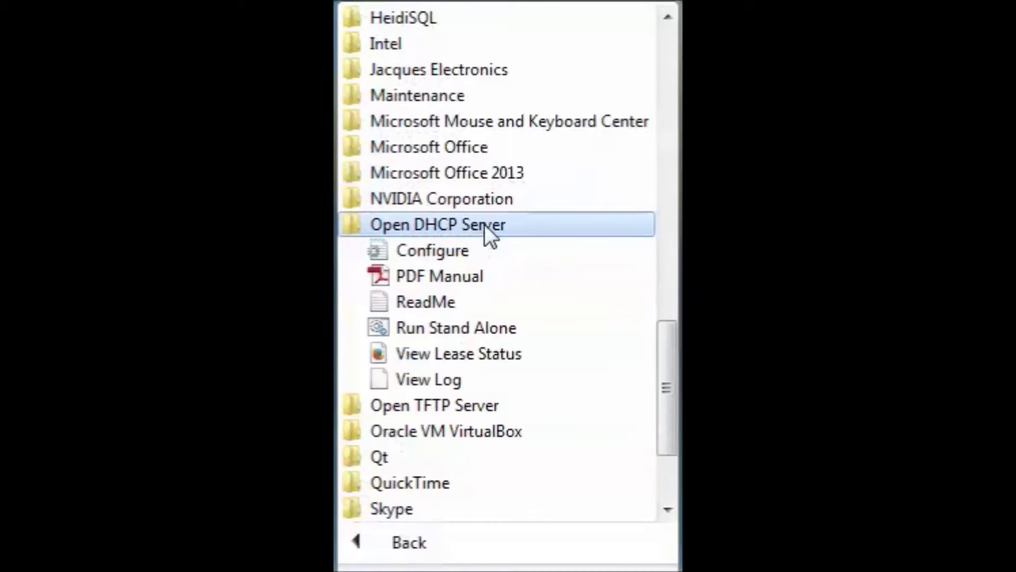
left_click(462, 257)
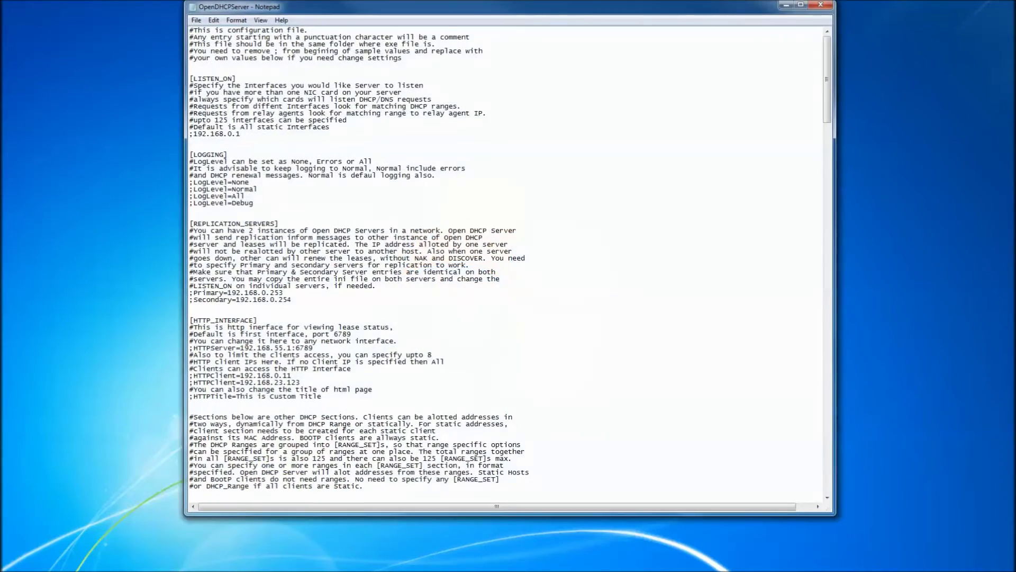
left_click(533, 343)
scroll(595, 339, "down", 13)
scroll(595, 340, "down", 15)
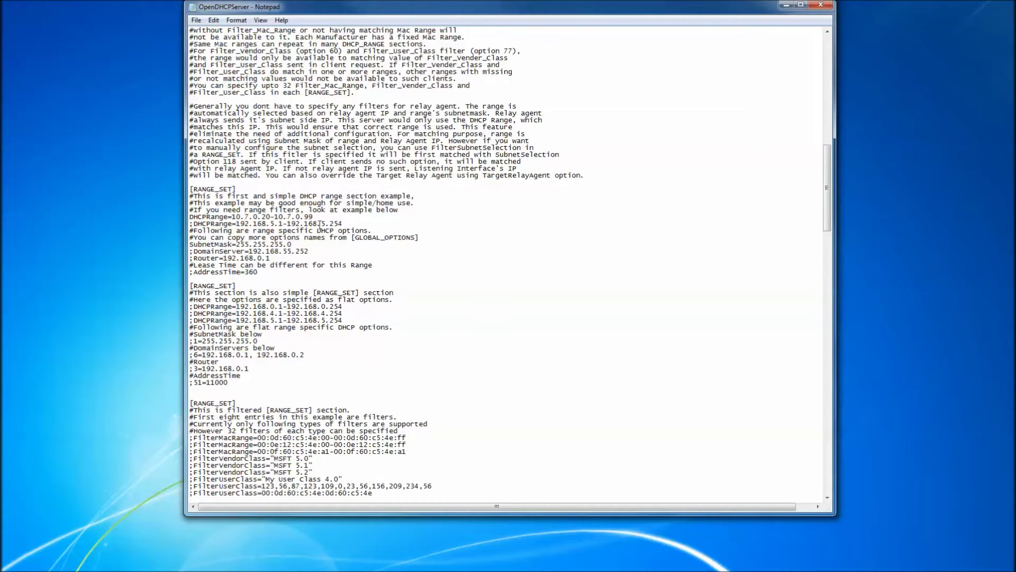
left_click_drag(313, 216, 190, 216)
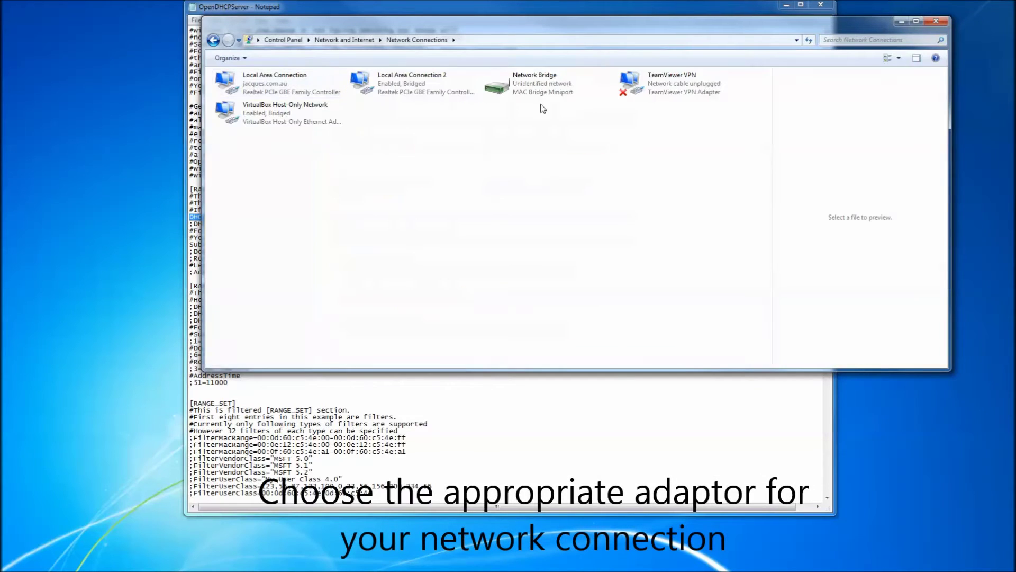
Verify the Network Bridge's IPv4 address 10.7.0.1 with mask 255.255.255.0, then close everything
right_click(550, 93)
left_click(586, 162)
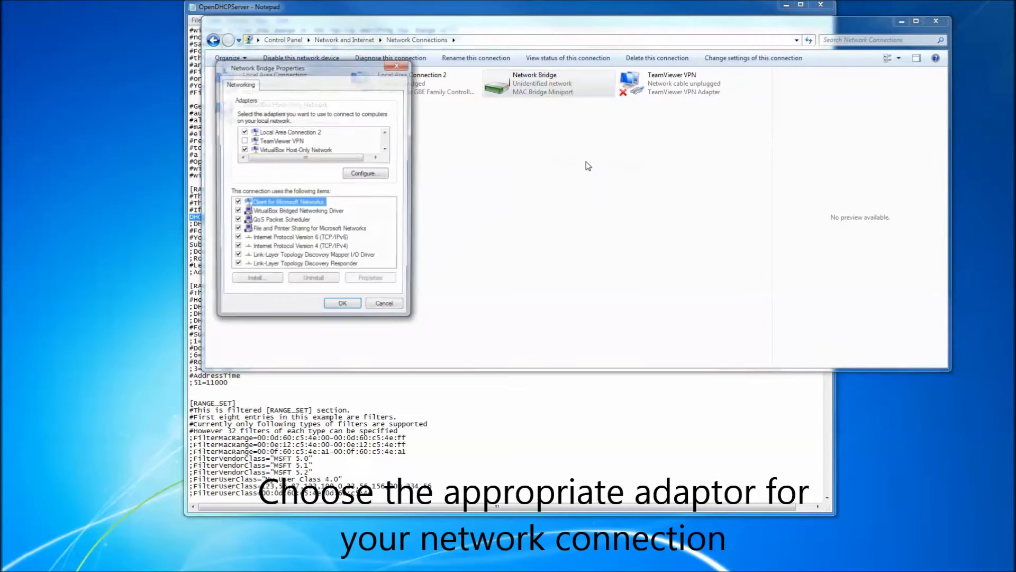
left_click(347, 246)
left_click(371, 280)
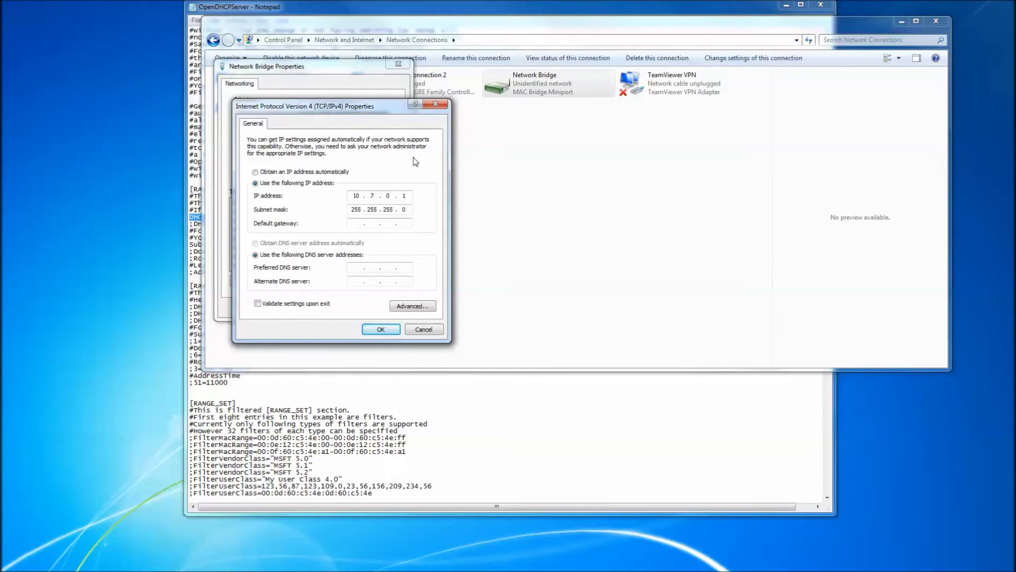
left_click(436, 103)
left_click(342, 309)
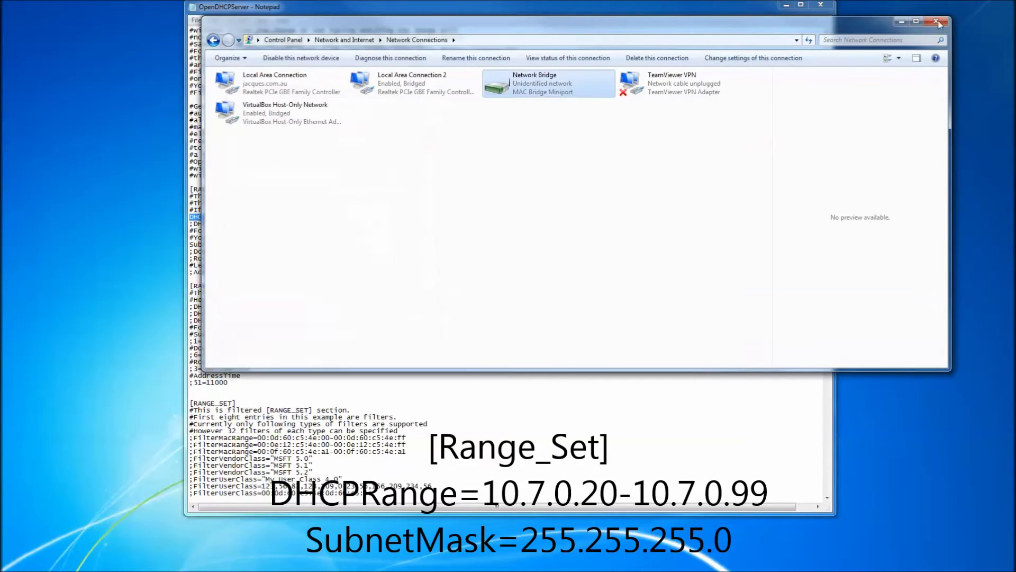
left_click(936, 21)
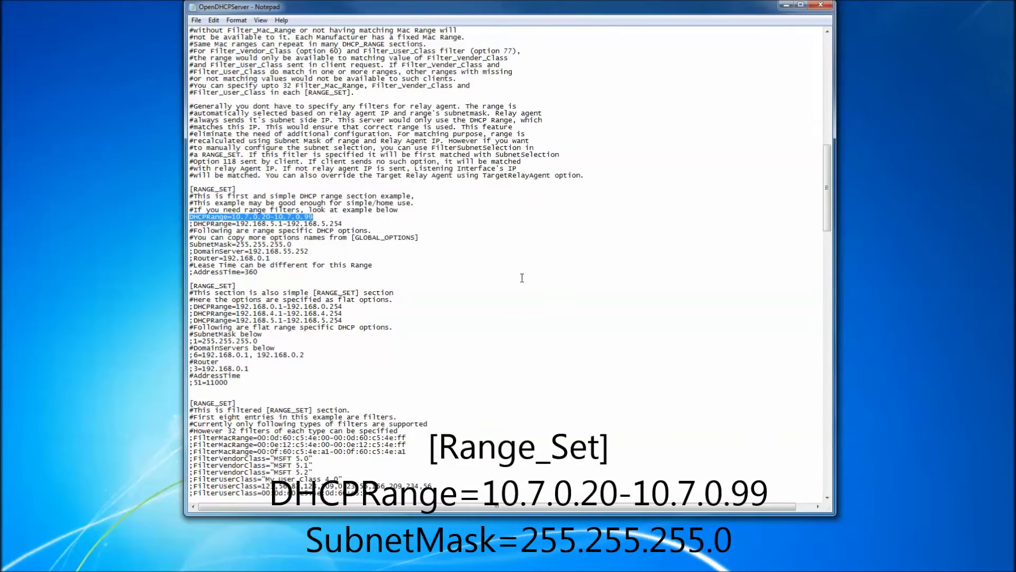
Highlight the SubnetMask=255.255.255.0 line to confirm it
left_click(317, 217)
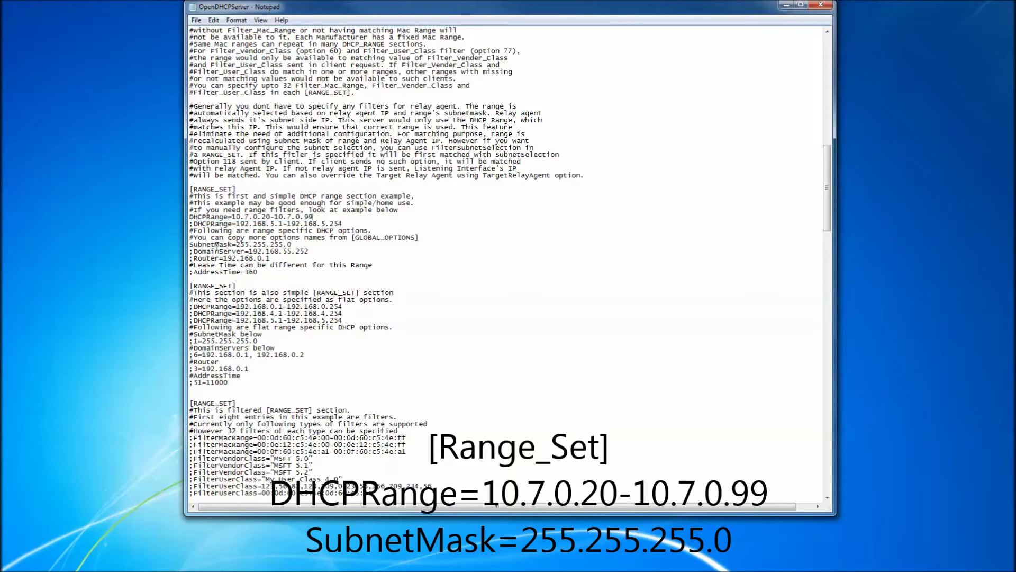
left_click_drag(190, 244, 292, 244)
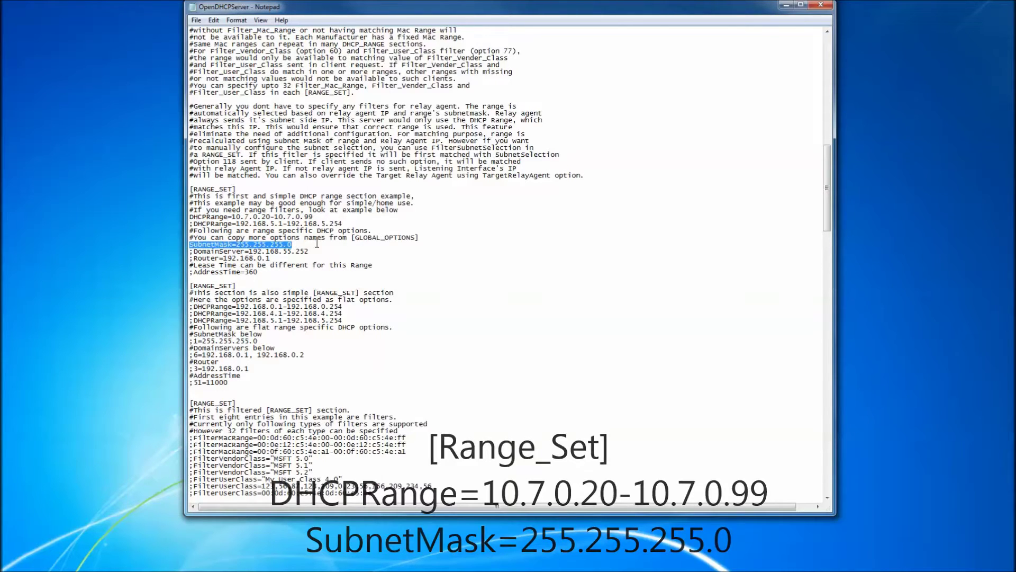
left_click(210, 37)
Save the OpenDHCPServer configuration file
left_click(196, 20)
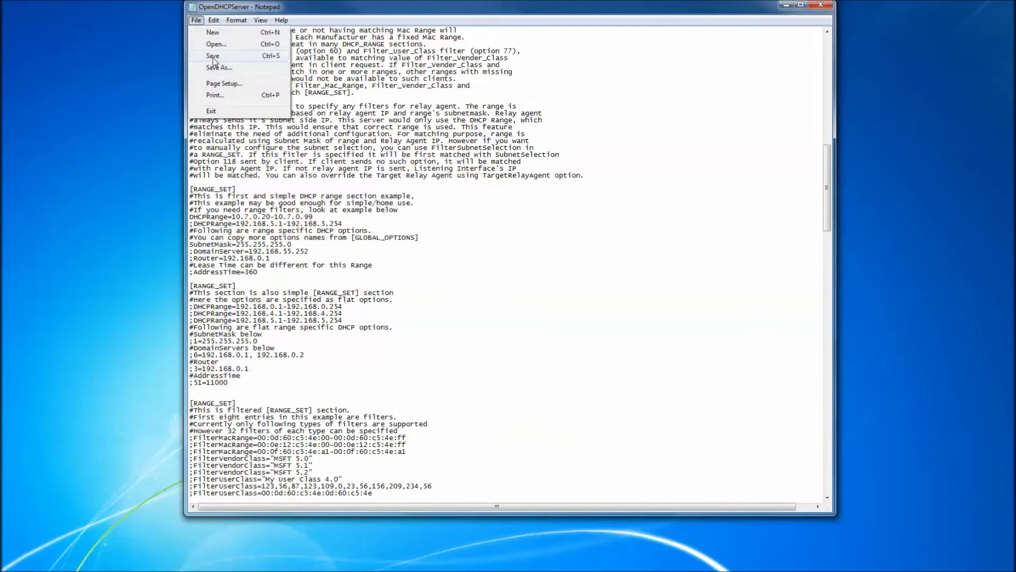
left_click(214, 56)
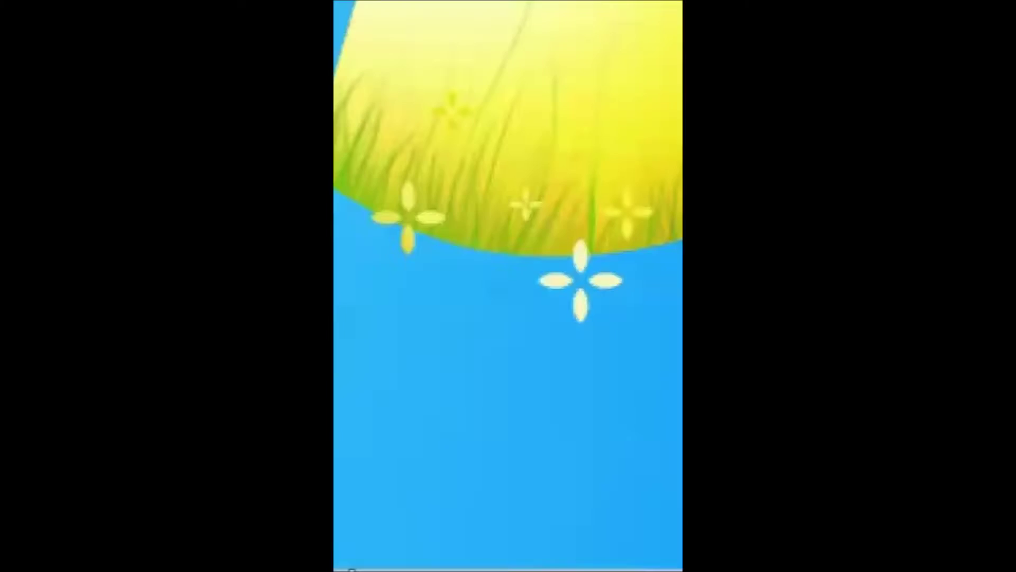
key("super")
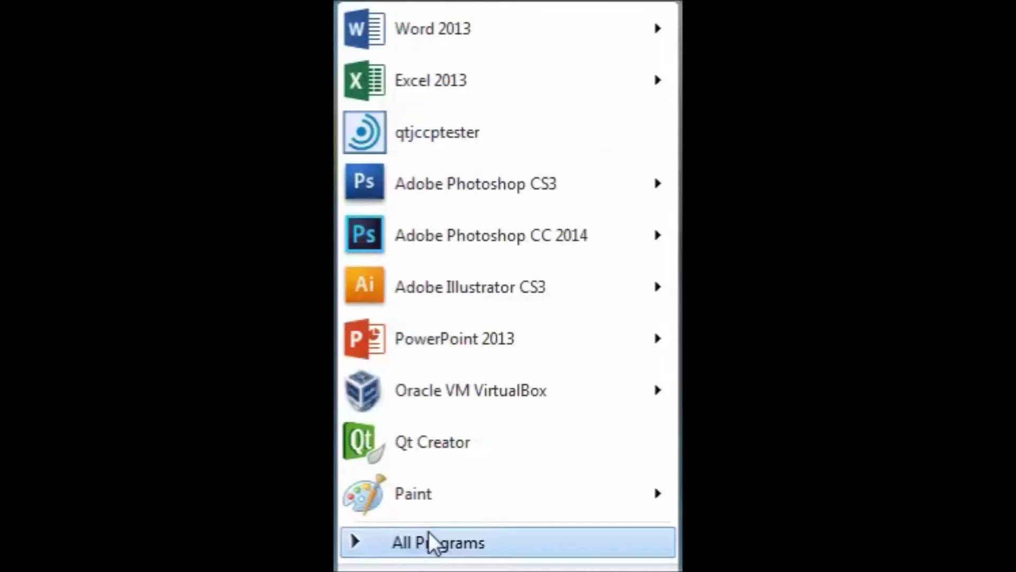
Launch Open DHCP Server with Run Stand Alone from its program folder
left_click(429, 540)
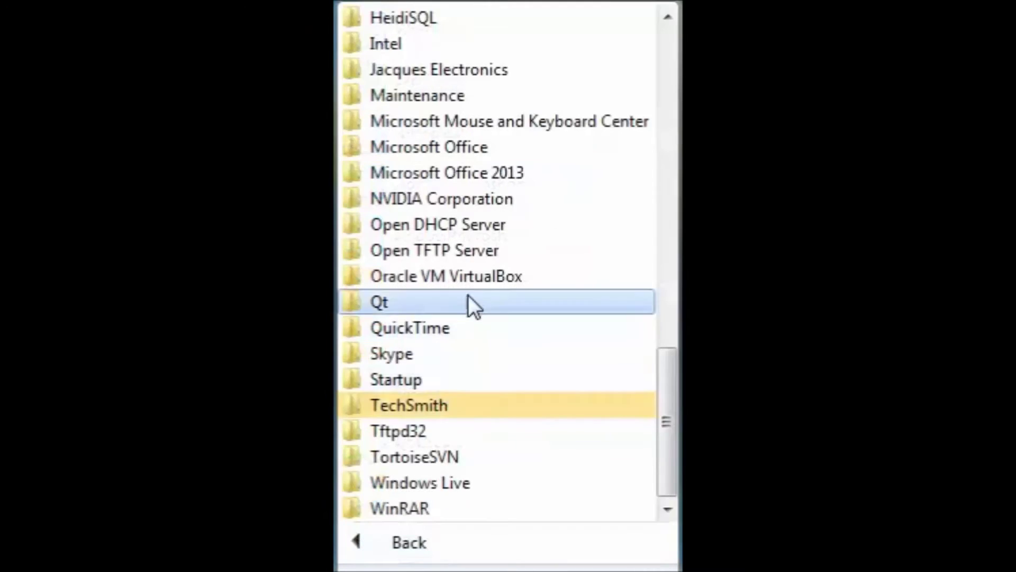
left_click(477, 226)
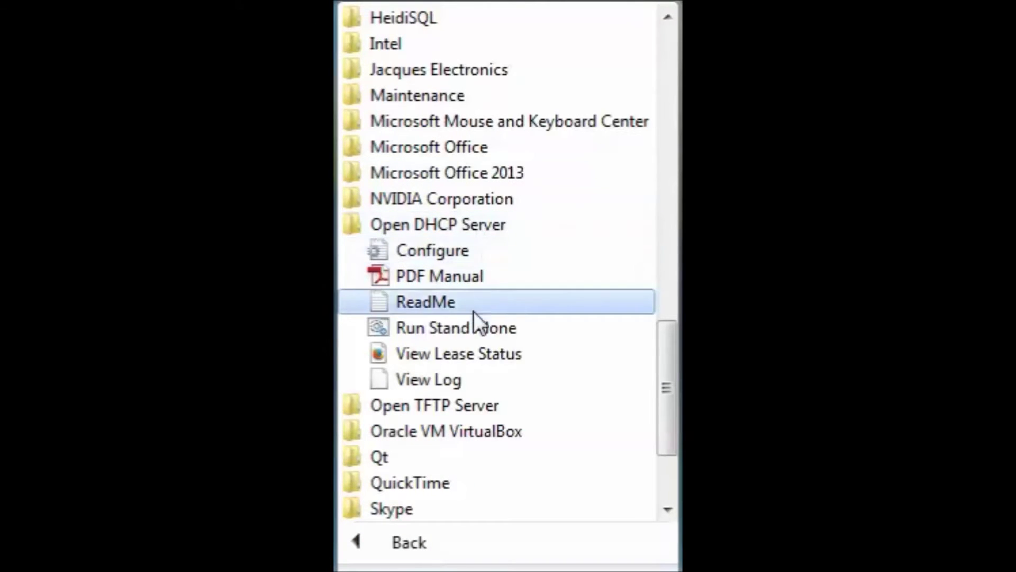
left_click(479, 331)
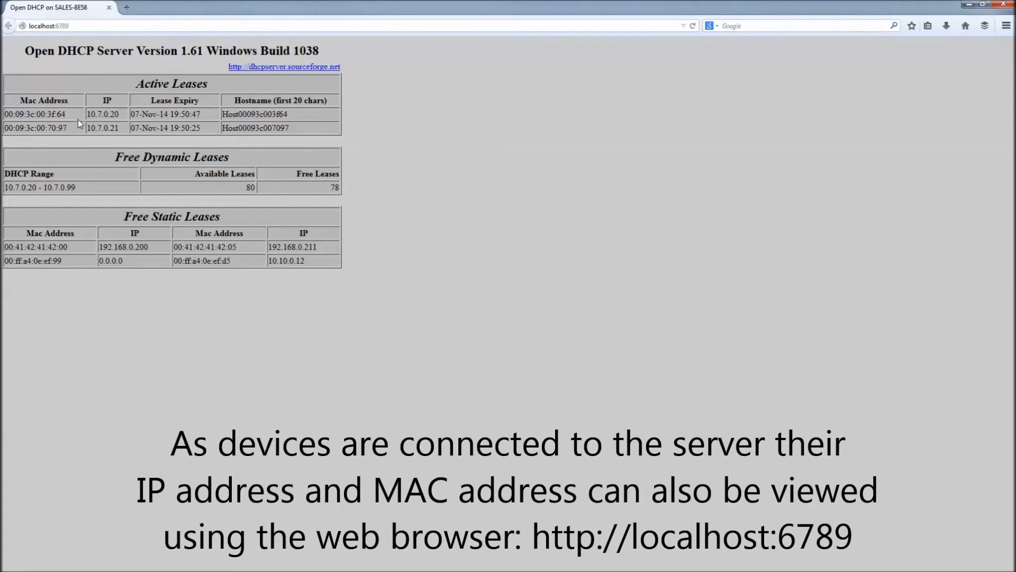
Review the active leases 10.7.0.20 and 10.7.0.21 on the lease page, then close Firefox
left_click_drag(51, 114, 169, 114)
left_click_drag(87, 127, 170, 128)
left_click(425, 142)
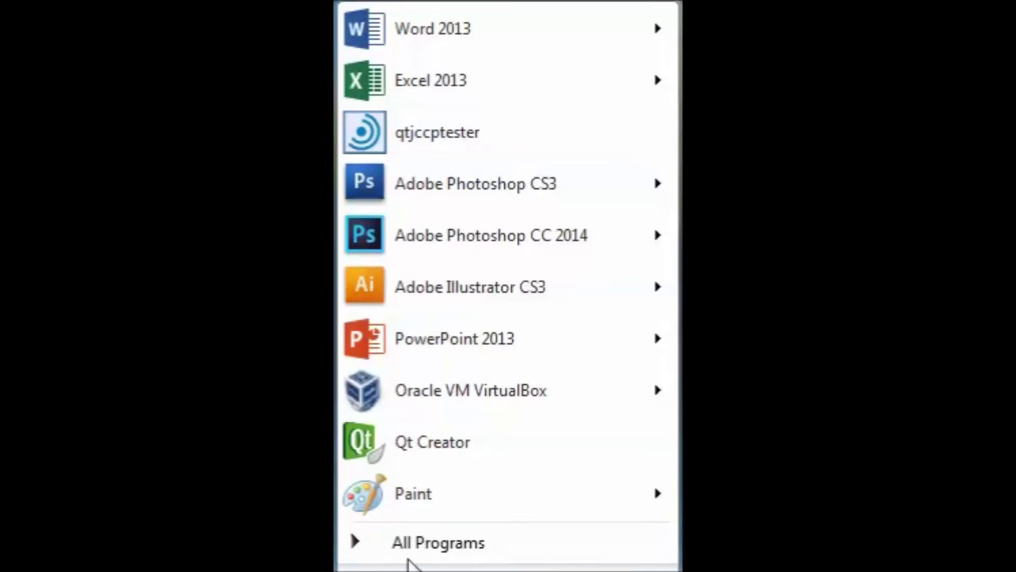
left_click(411, 545)
Point the OpenTFTPServerMT [HOME] entry at the Documents firmware folder and save the file
left_click(481, 251)
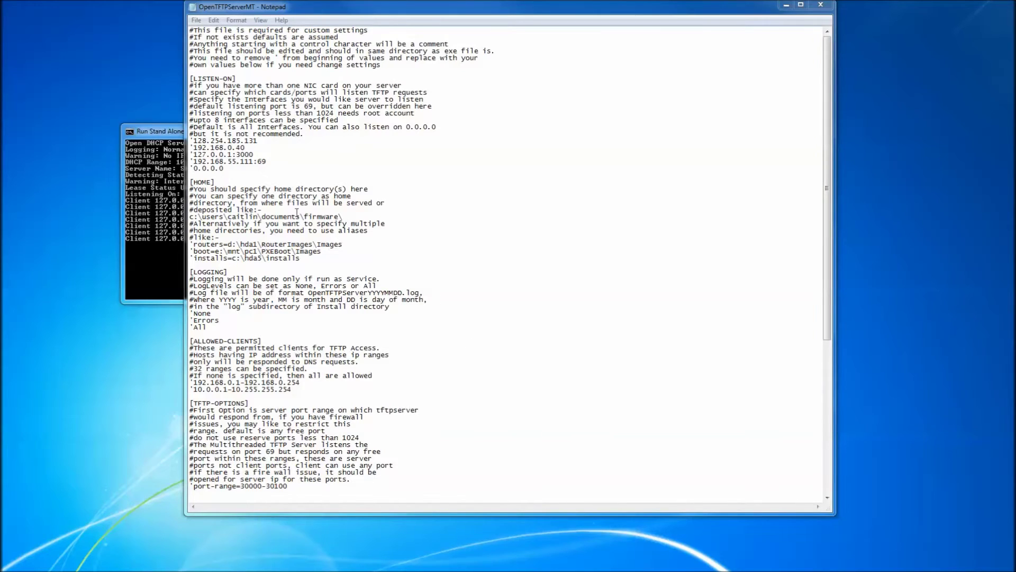
left_click_drag(351, 217, 189, 217)
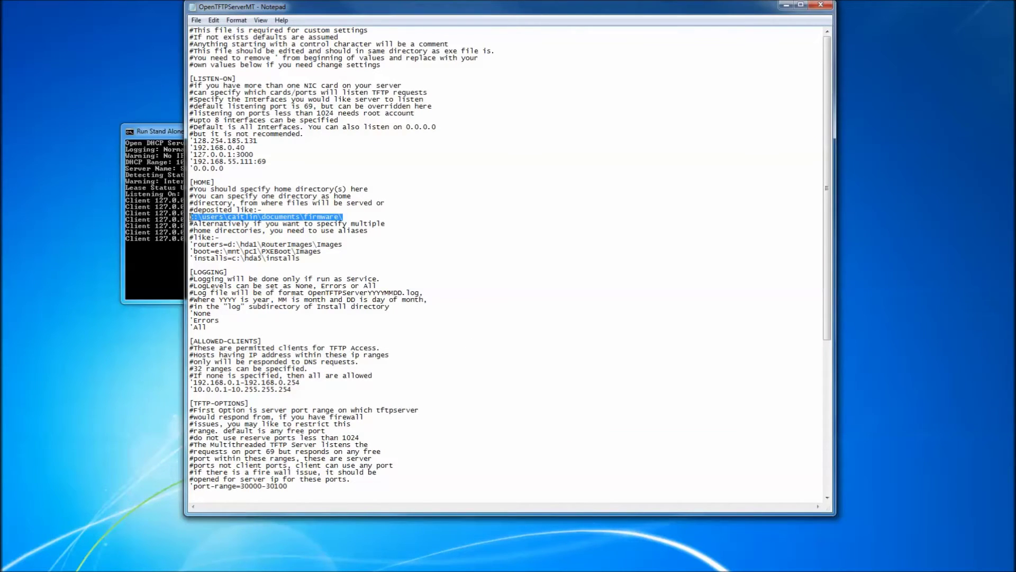
left_click(197, 20)
left_click(211, 55)
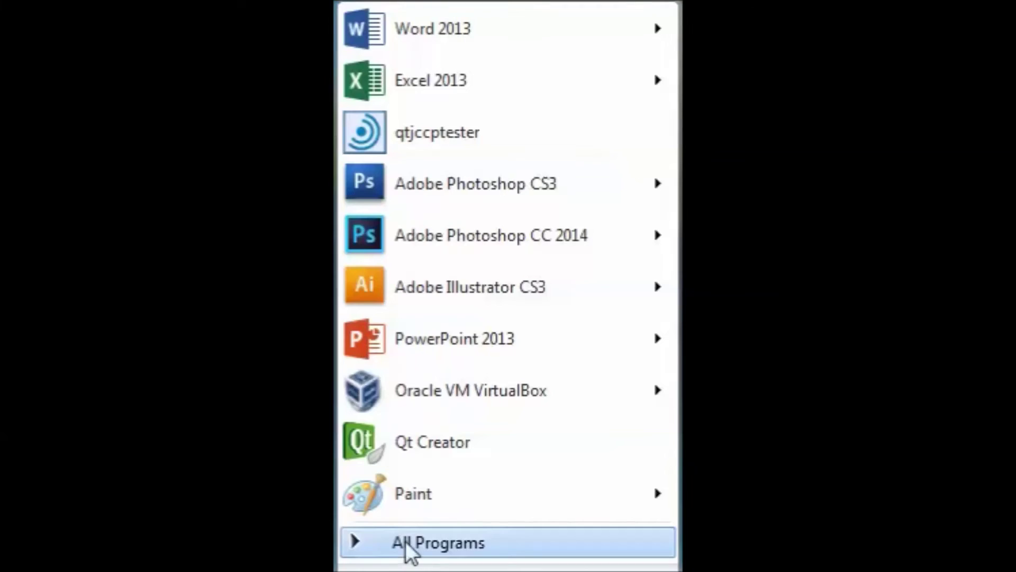
Run Open TFTP Server stand-alone and place its console below the DHCP console
left_click(406, 541)
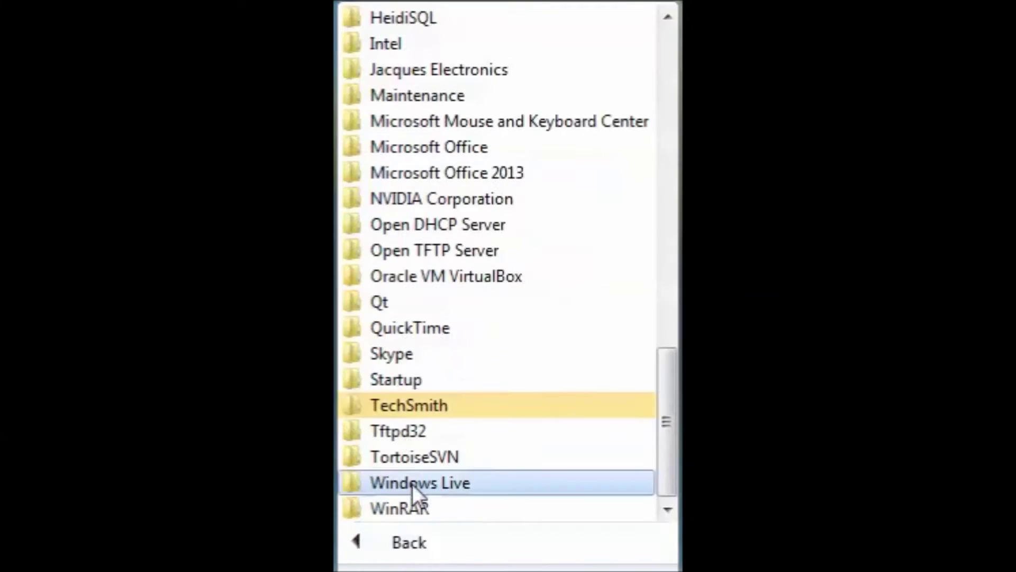
left_click(458, 250)
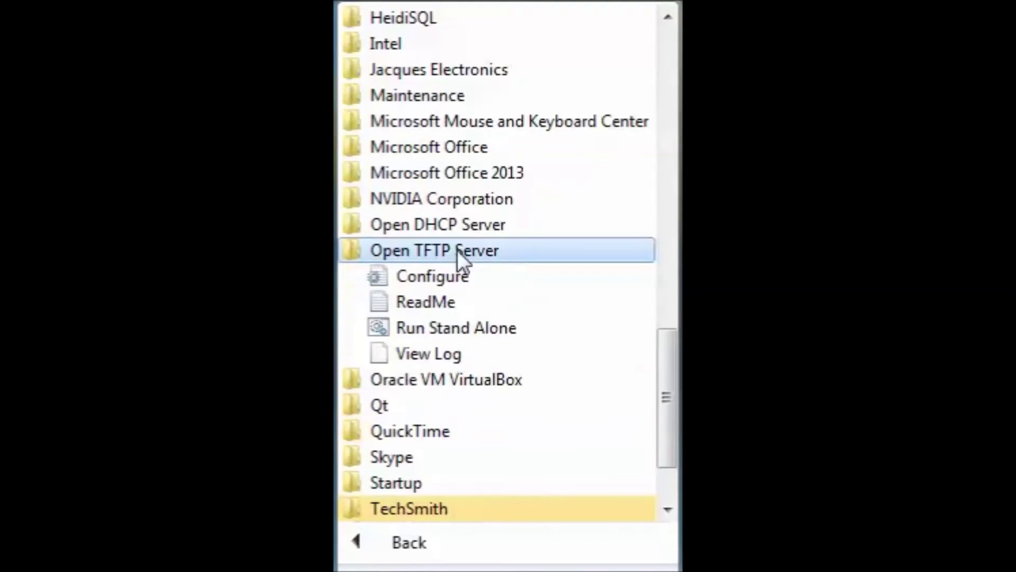
left_click(450, 335)
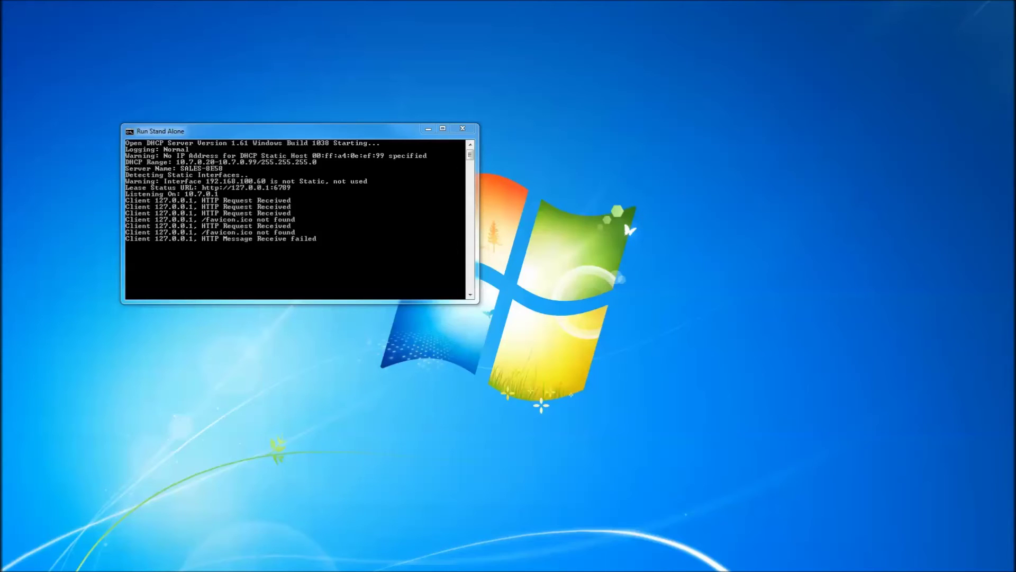
left_click_drag(93, 231, 247, 324)
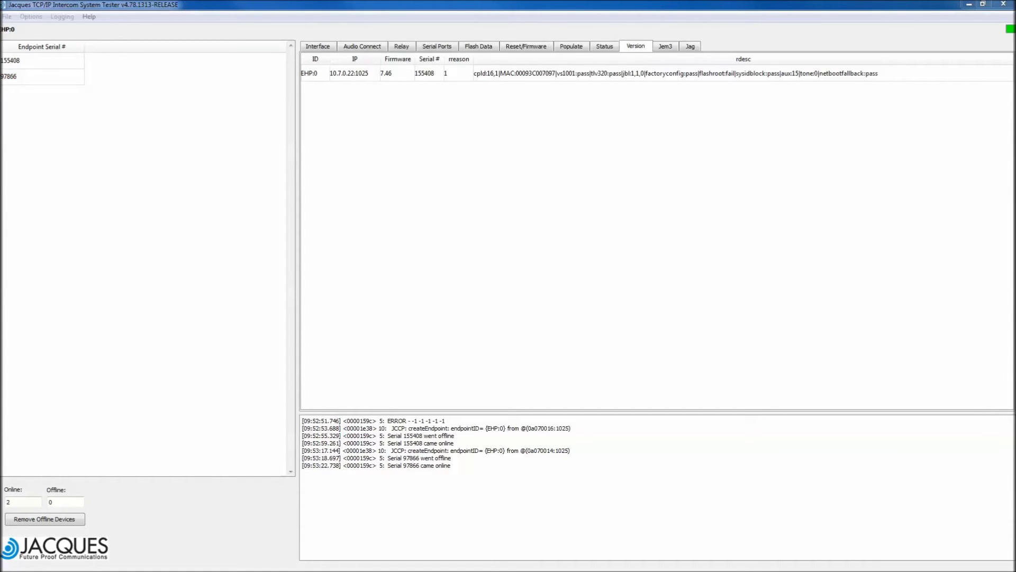
Select endpoint 97866 at 10.7.0.20 and inspect its TFTP server 10.7.0.1 and file path
left_click(32, 77)
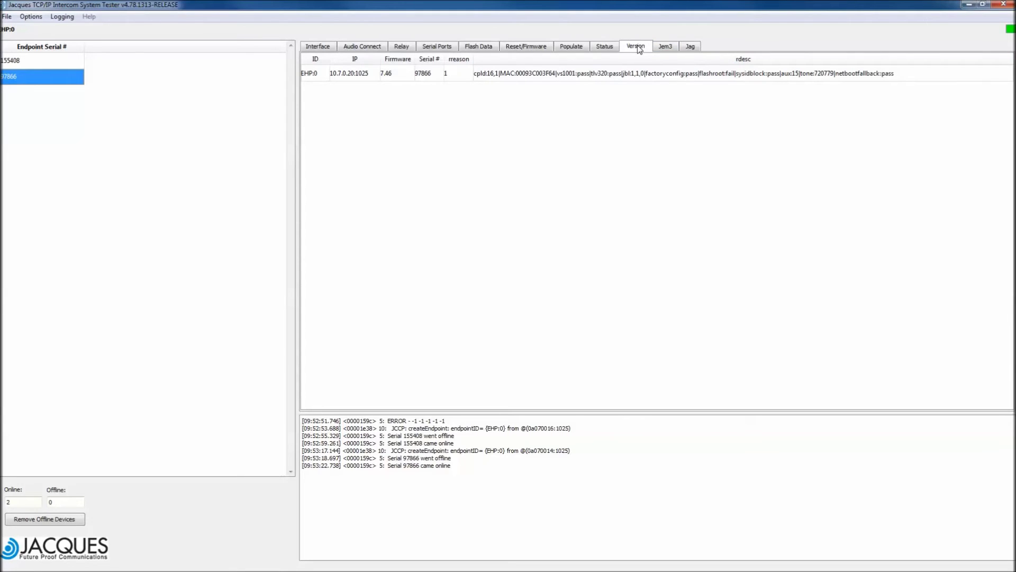
left_click(368, 78)
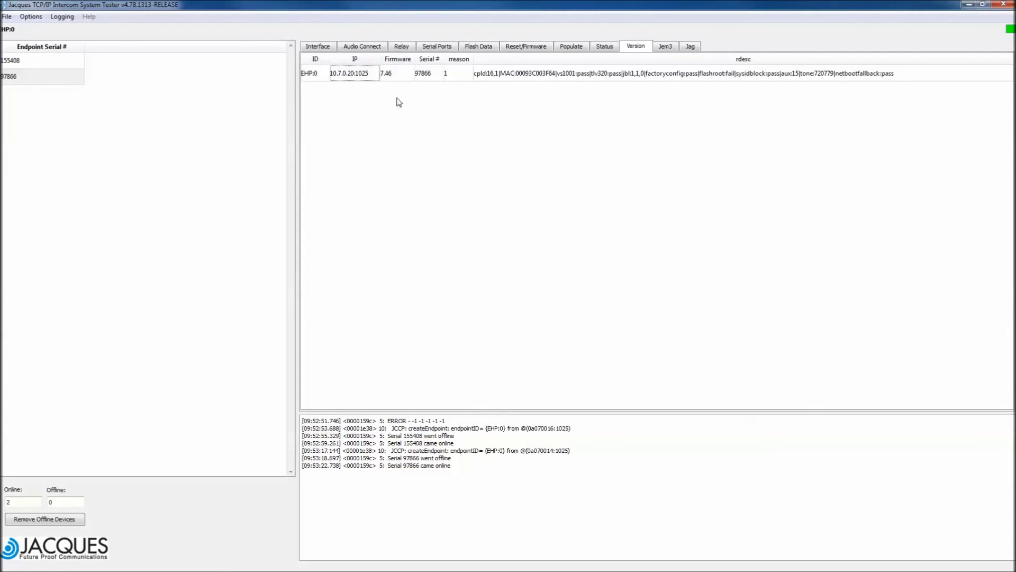
left_click(520, 48)
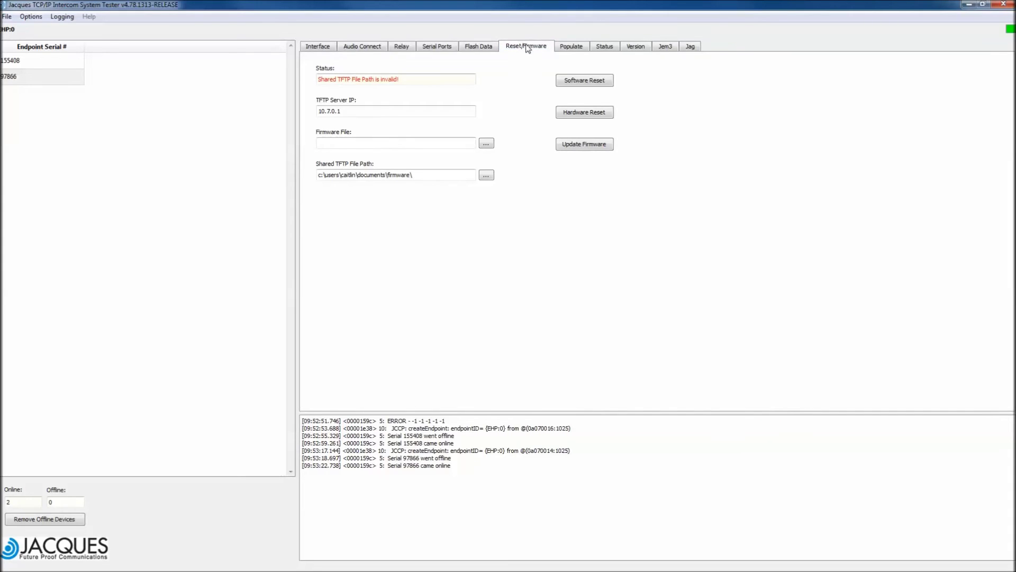
left_click(352, 109)
left_click(416, 175)
left_click(6, 16)
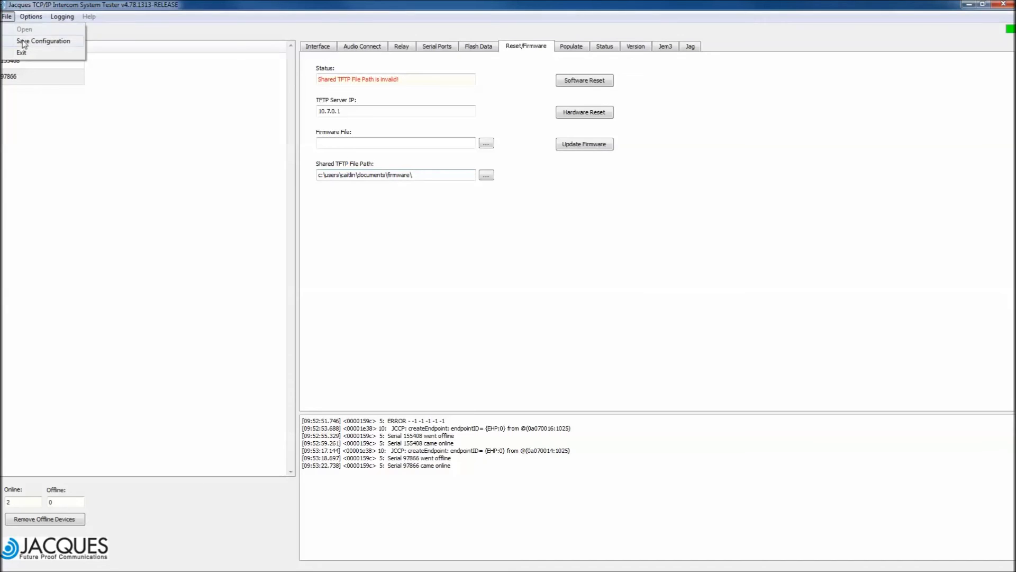
left_click(207, 67)
On Flash Data, keep Type 2: Config and start a new config file
left_click(479, 46)
left_click(369, 139)
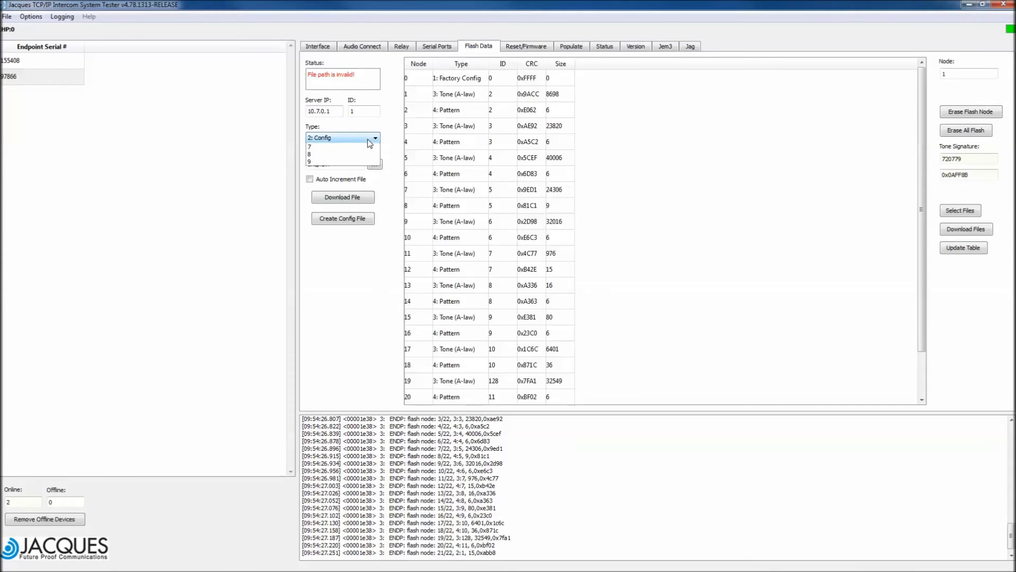
left_click(359, 162)
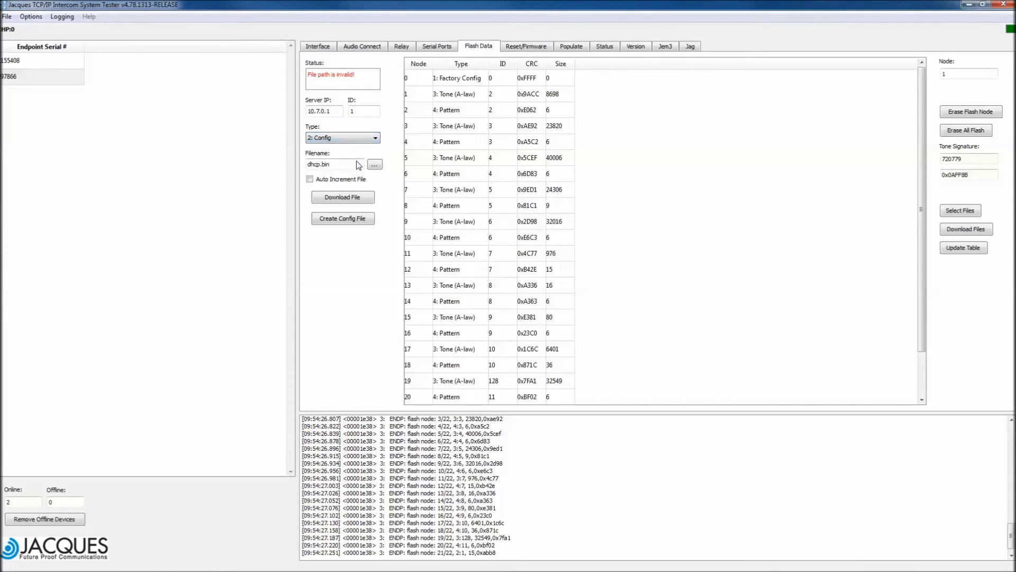
left_click(339, 218)
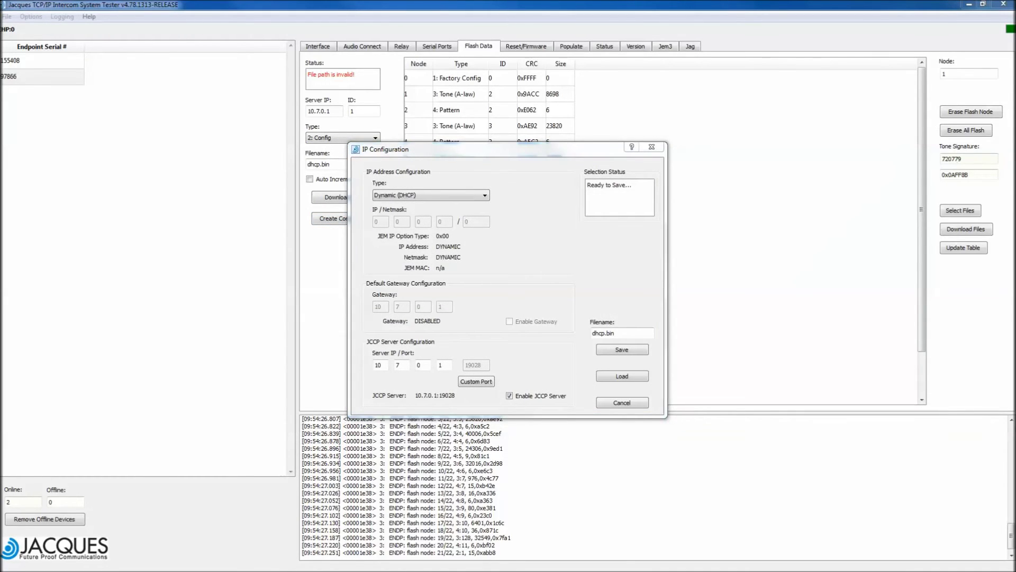
Make the device address static 10.7.0.25 with netmask 16
left_click(421, 196)
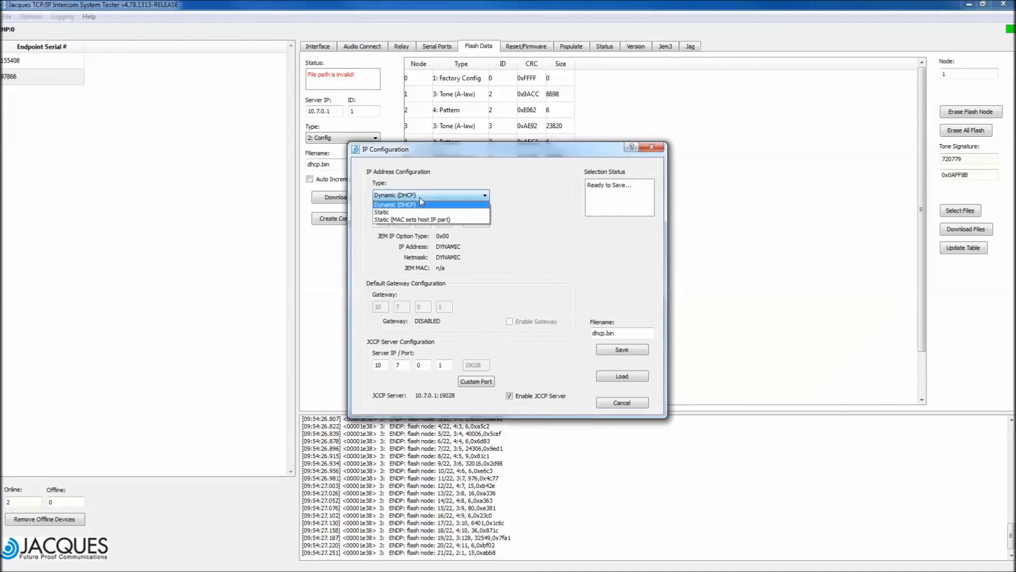
left_click(418, 213)
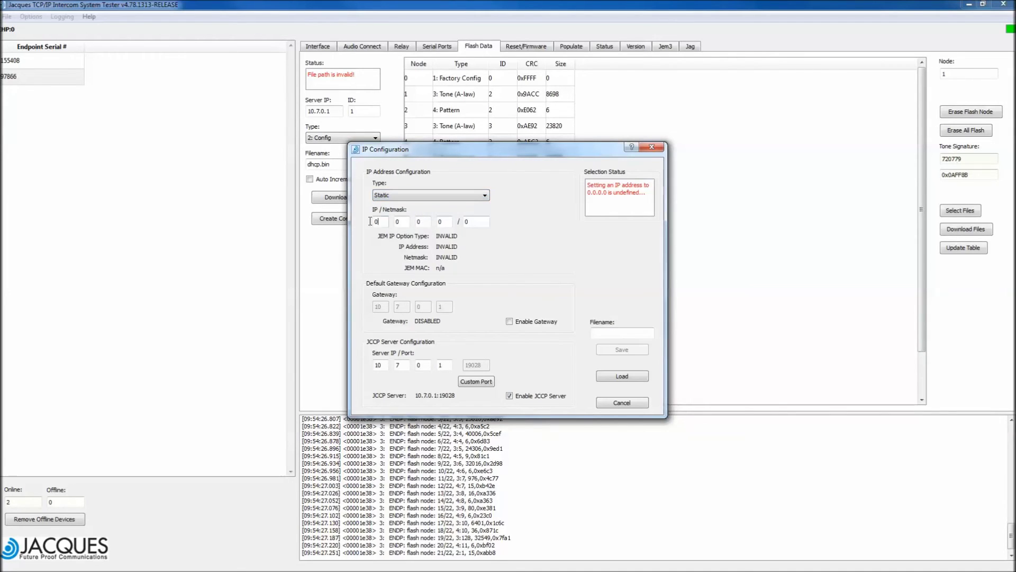
type("10")
left_click(391, 222)
type("7")
left_click(446, 221)
type("25")
left_click(481, 223)
type("16")
key("Tab")
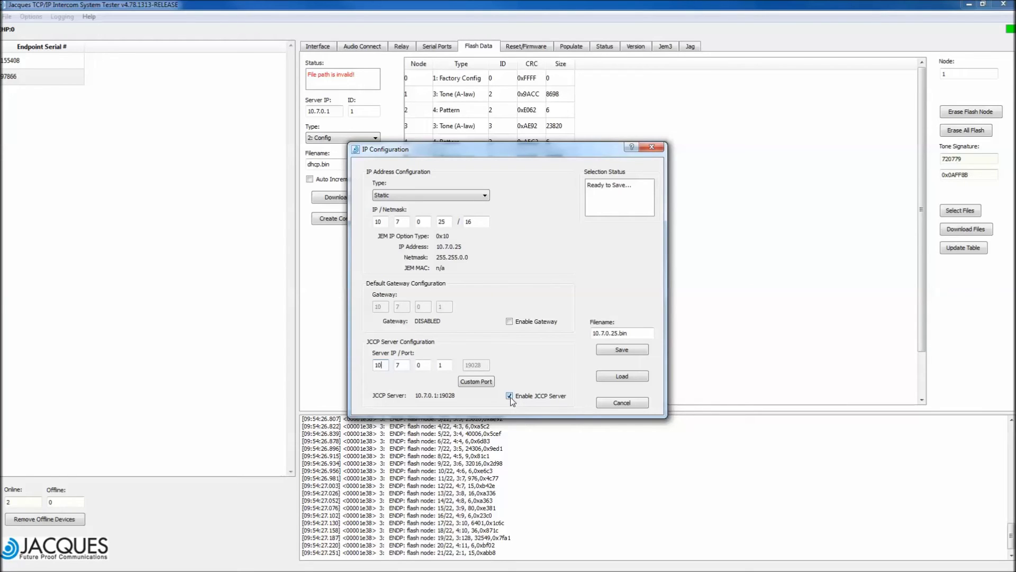
Check the JCCP server address and save as 10.7.0.25.bin, confirming the overwrite
left_click(385, 370)
left_click(646, 353)
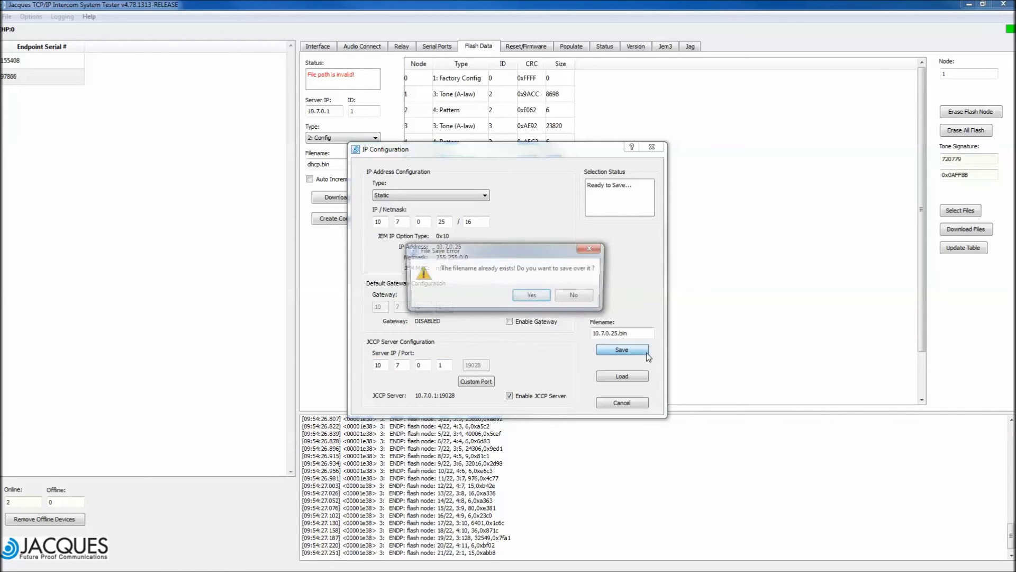
left_click(532, 296)
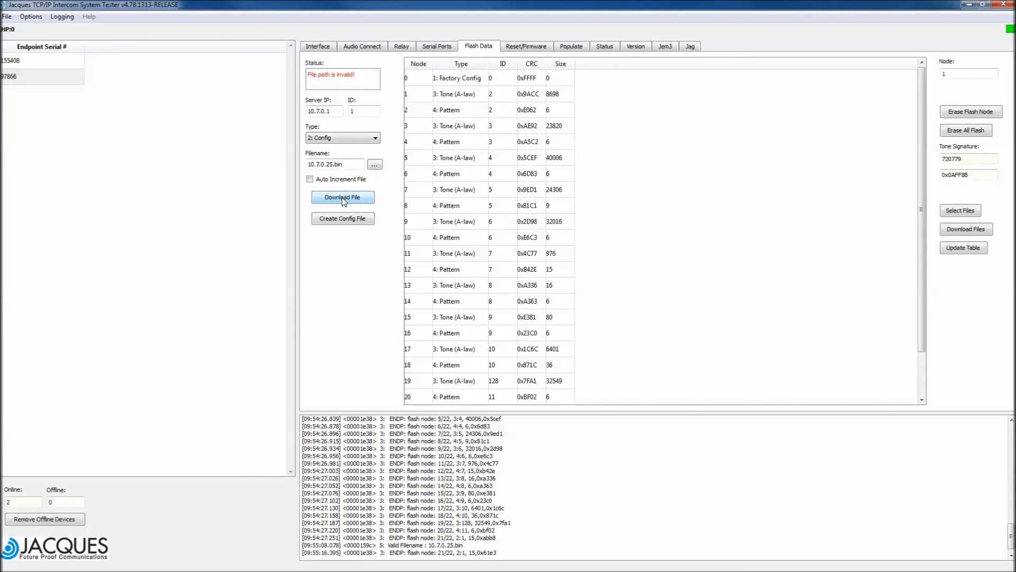
Scroll the flash table to confirm the new Config node 21 from 10.7.0.25.bin
scroll(782, 223, "down", 1)
left_click(458, 385)
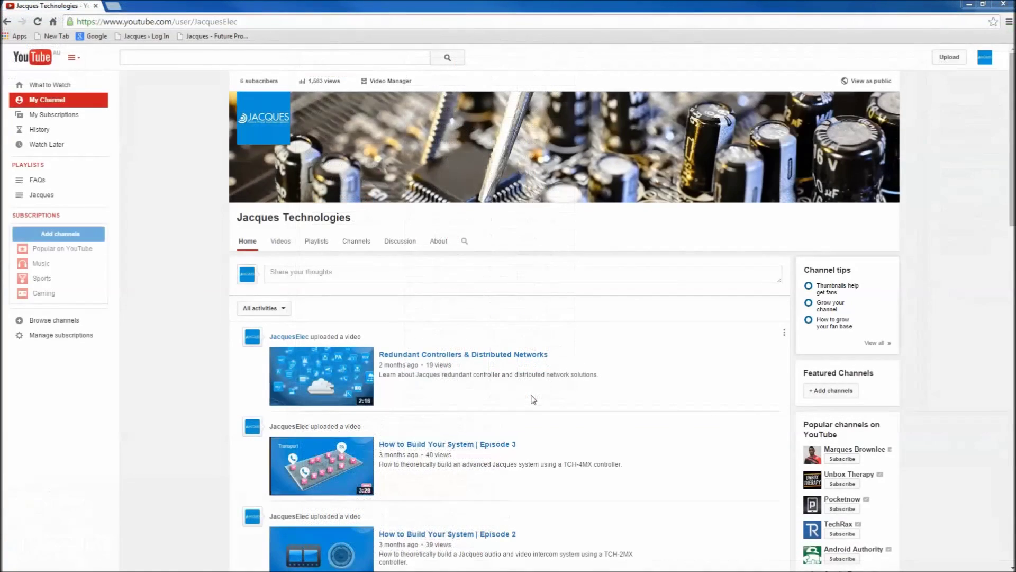
Play the Jacques Technologies video 'How to add a new device to the DHCP system'
scroll(655, 402, "down", 6)
scroll(654, 401, "down", 5)
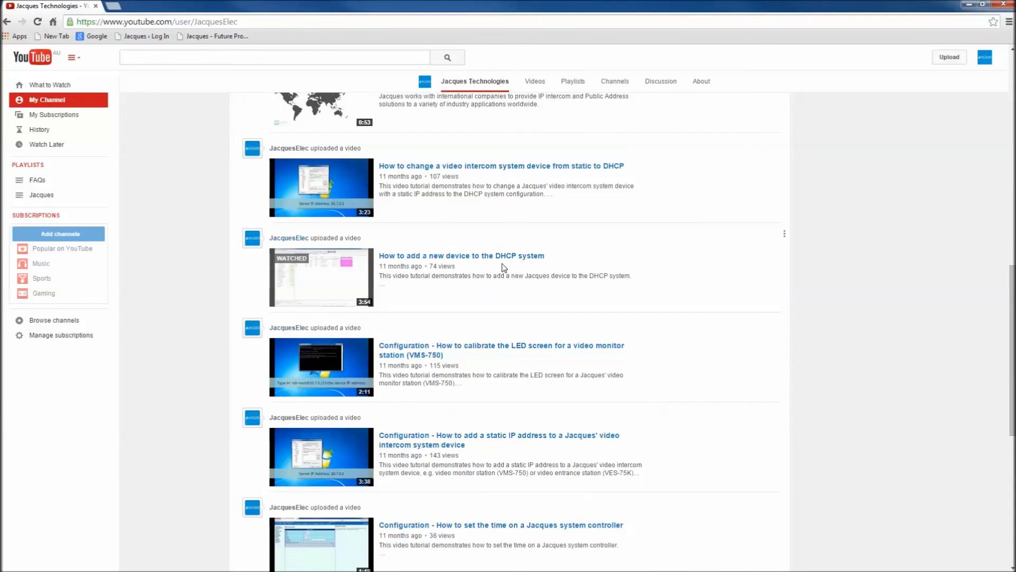
left_click(503, 257)
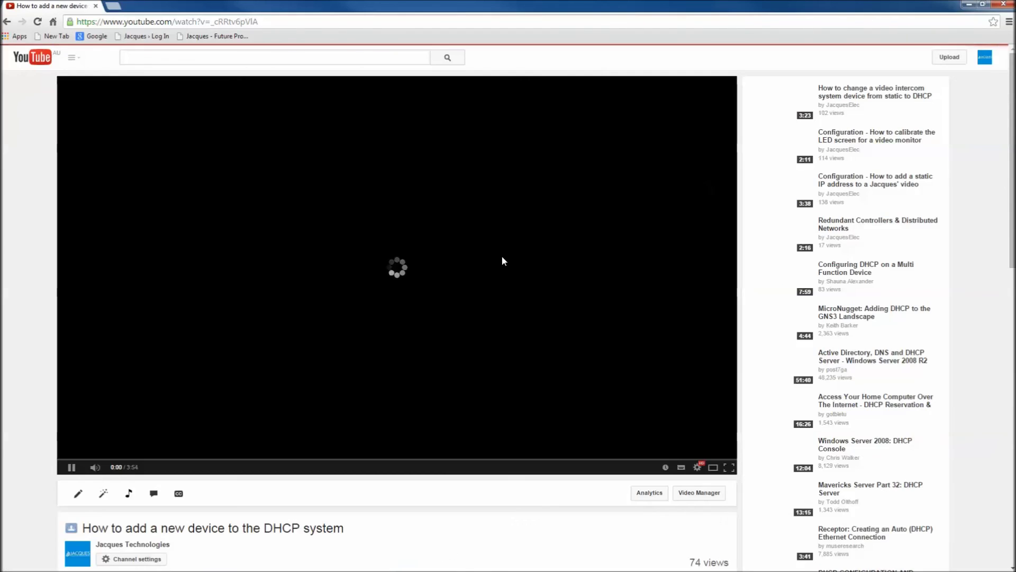